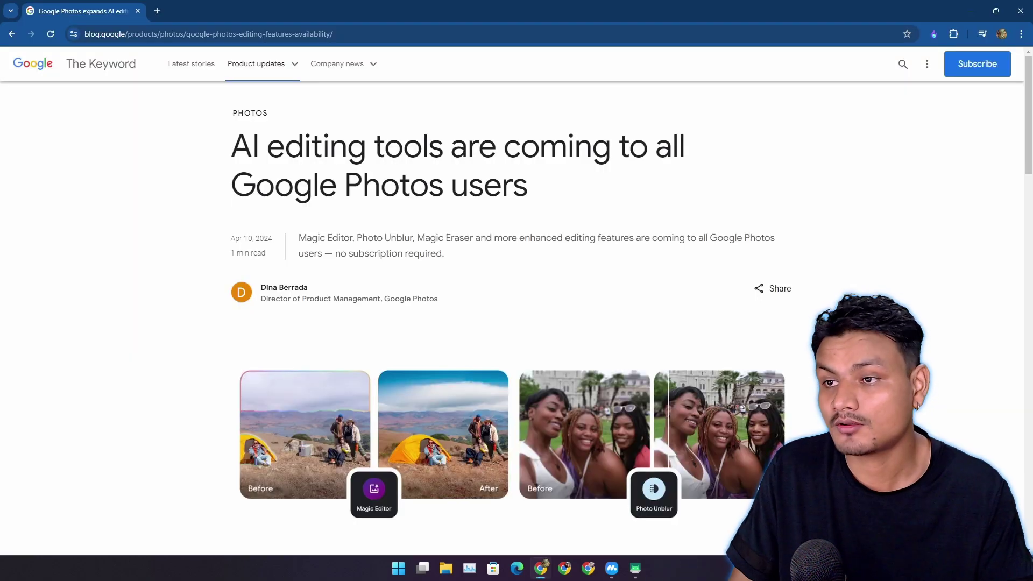
Read the Google Photos AI editing tools article, highlighting its title and the May 15 availability paragraph.
left_click_drag(232, 146, 527, 185)
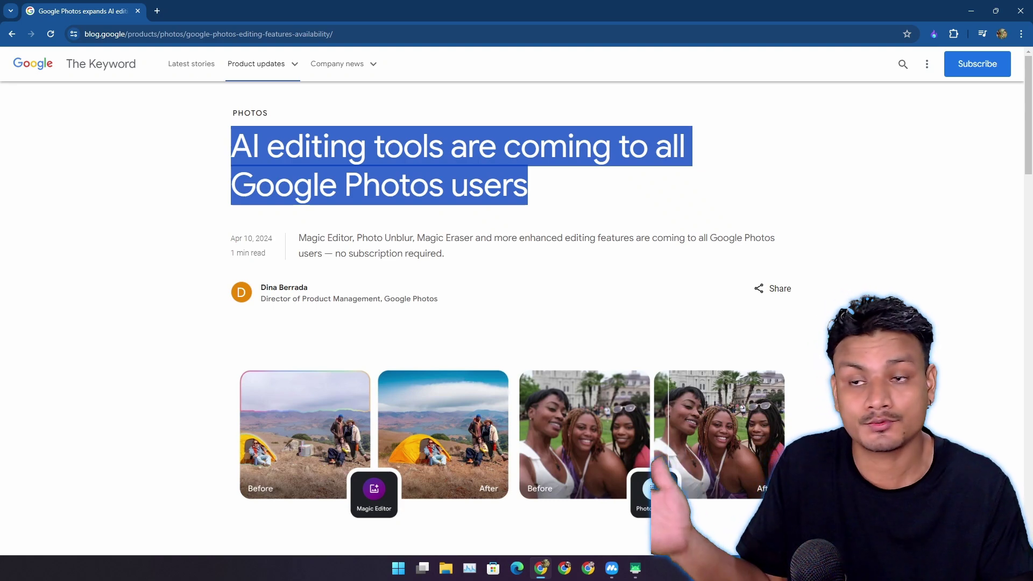
scroll(437, 228, "down", 8)
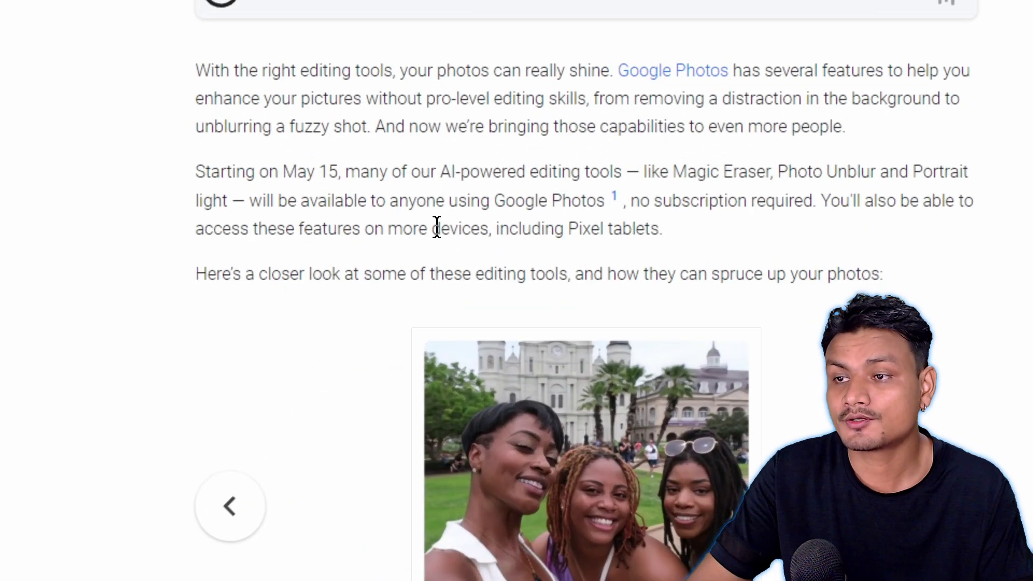
left_click_drag(195, 171, 710, 224)
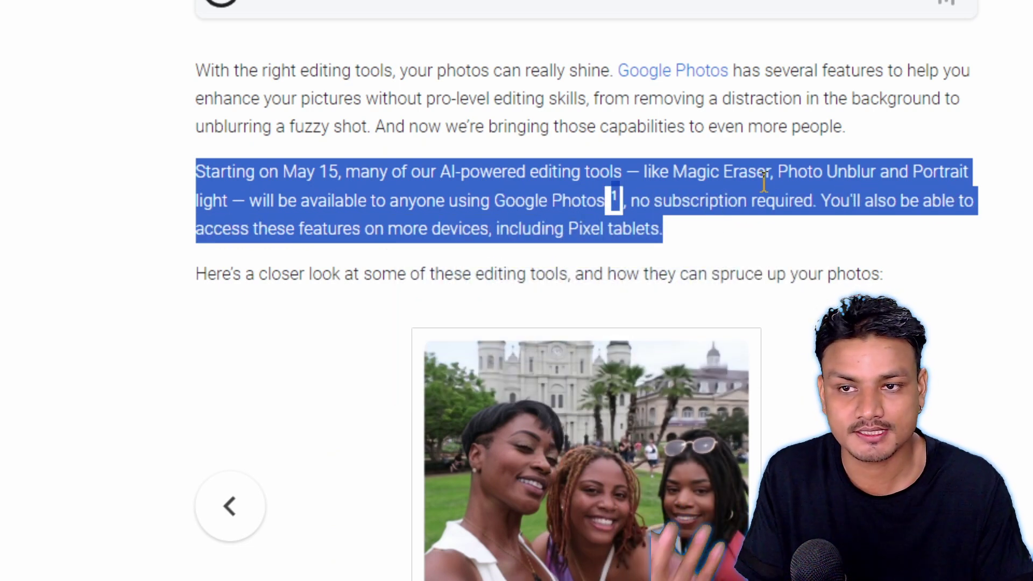
mouse_move(668, 178)
left_mouse_down()
mouse_move(743, 166)
mouse_move(767, 249)
mouse_move(831, 191)
mouse_move(828, 202)
left_mouse_up()
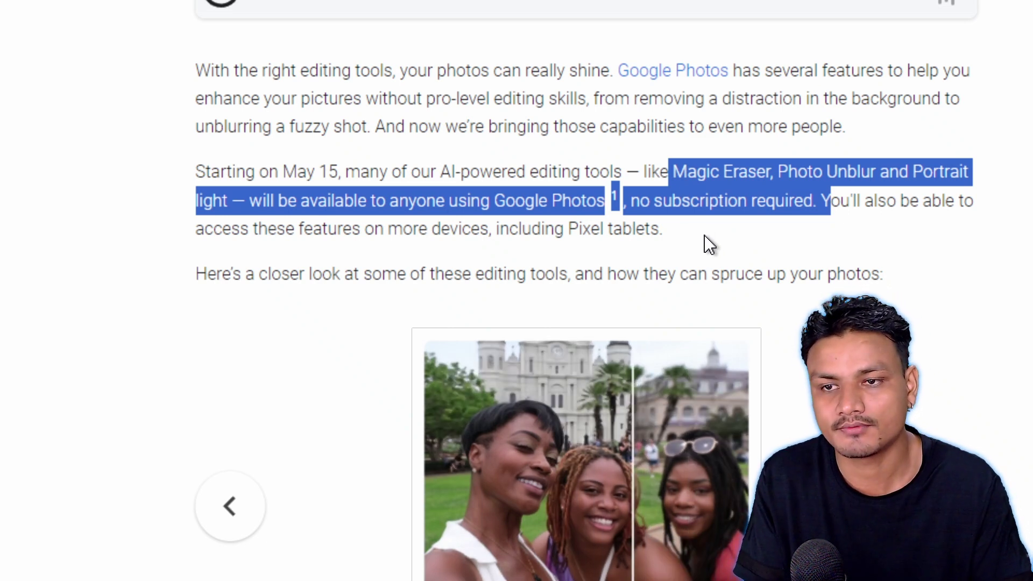
scroll(604, 277, "down", 5)
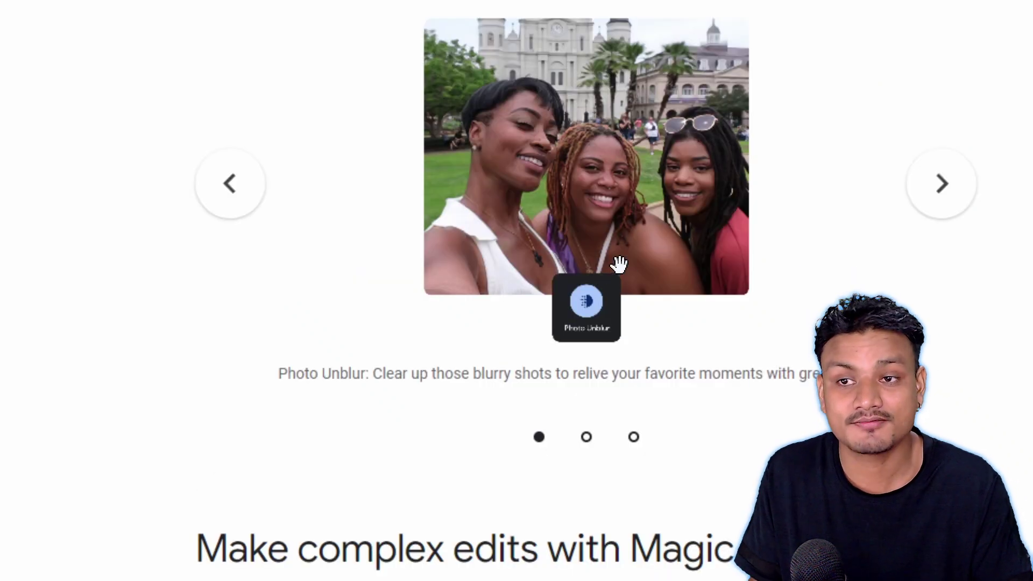
scroll(647, 258, "up", 2)
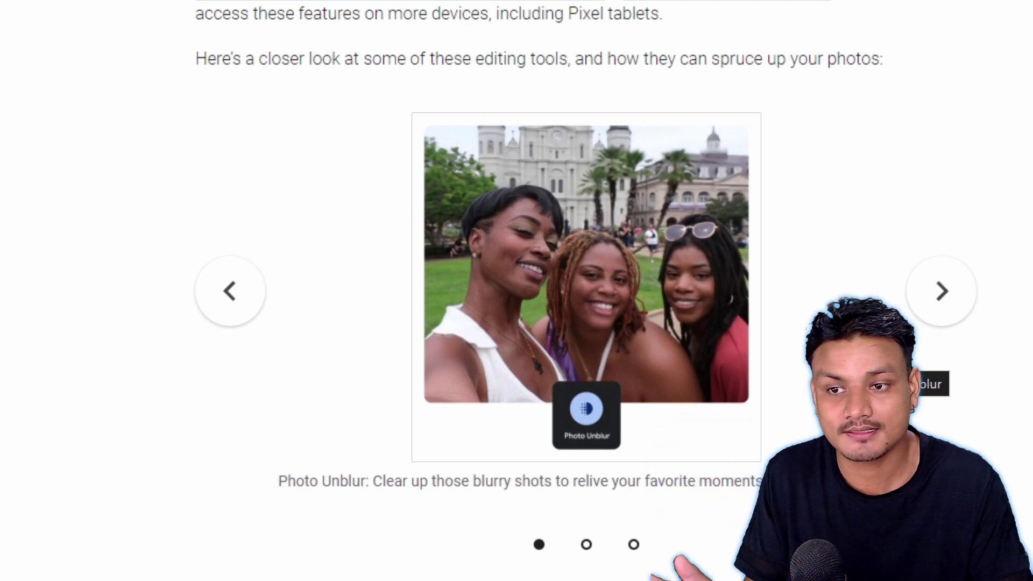
scroll(516, 291, "down", 10)
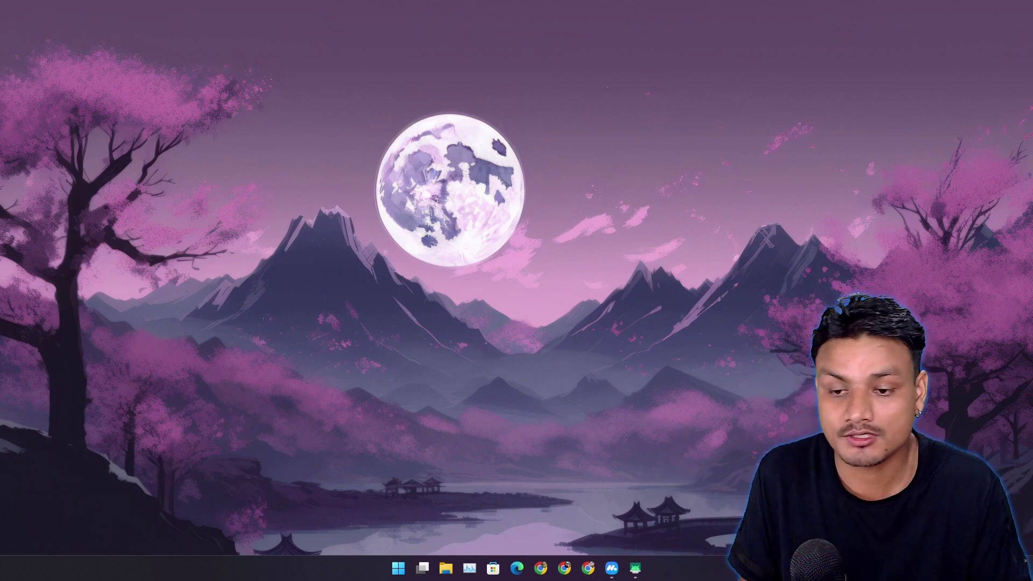
Switch to the mirrored phone window and look through the Crop and Tools options for the bicycle photo.
key("alt+Tab")
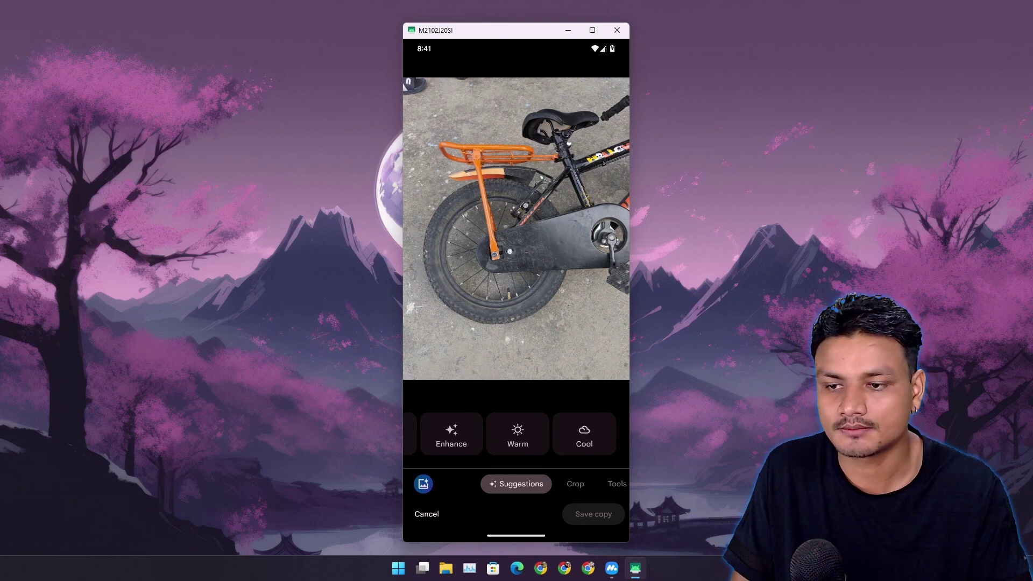
scroll(516, 433, "right", 1)
left_click(574, 484)
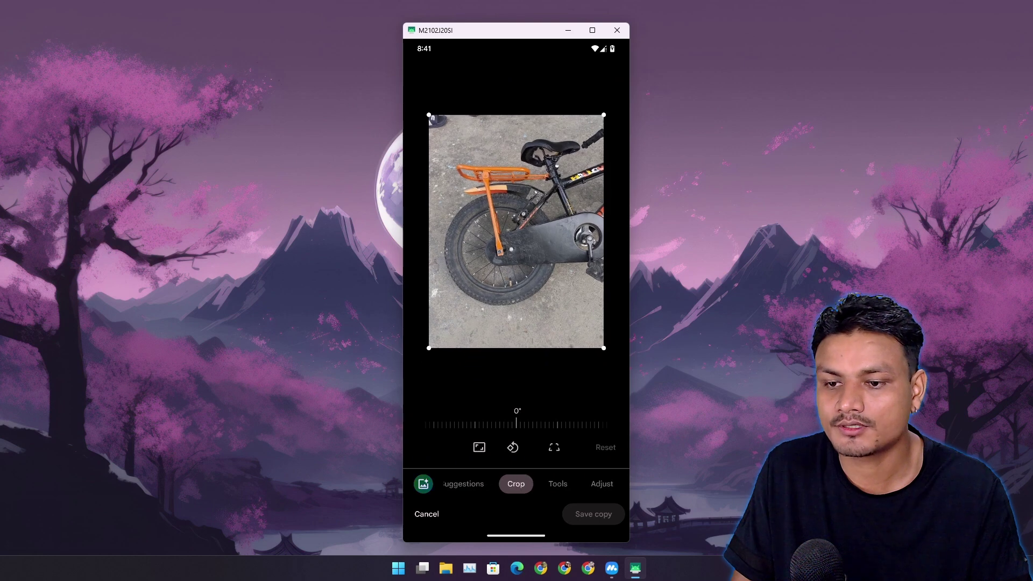
left_click(558, 484)
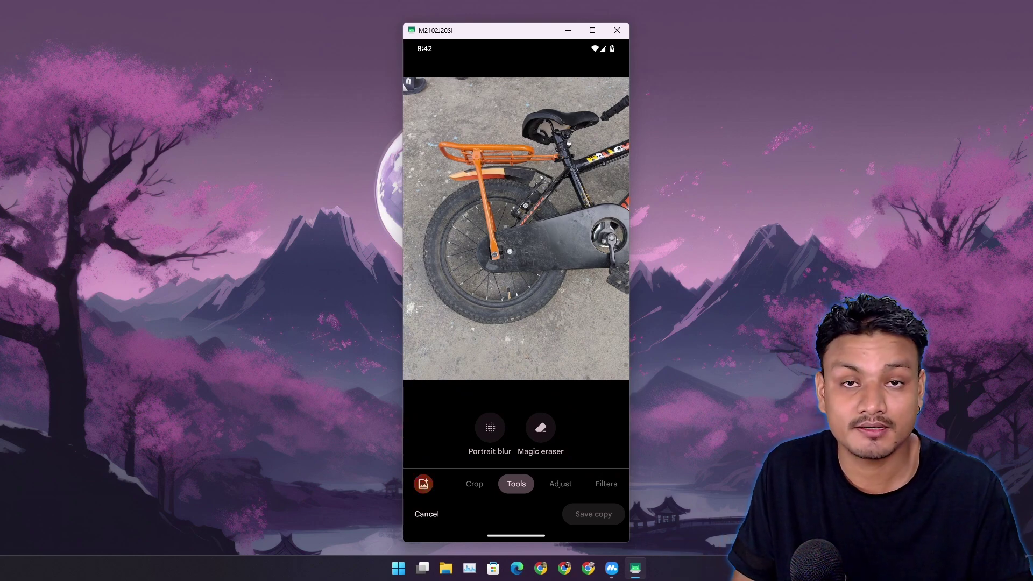
Apply Portrait blur to the bicycle photo, moving the focus point to the chain guard and viewing the Depth setting.
left_click(489, 427)
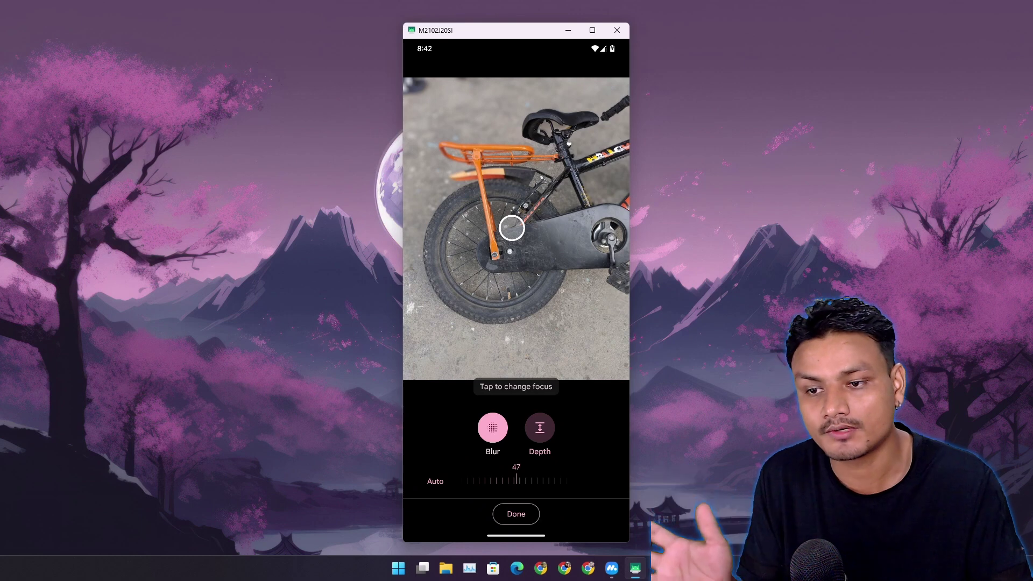
left_click_drag(511, 228, 528, 254)
left_click(539, 427)
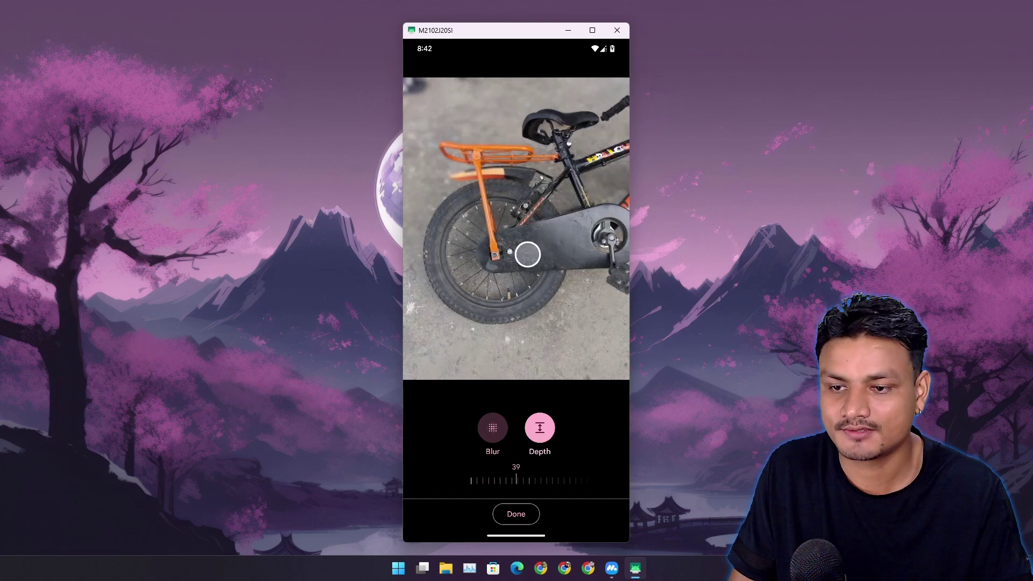
left_click(516, 513)
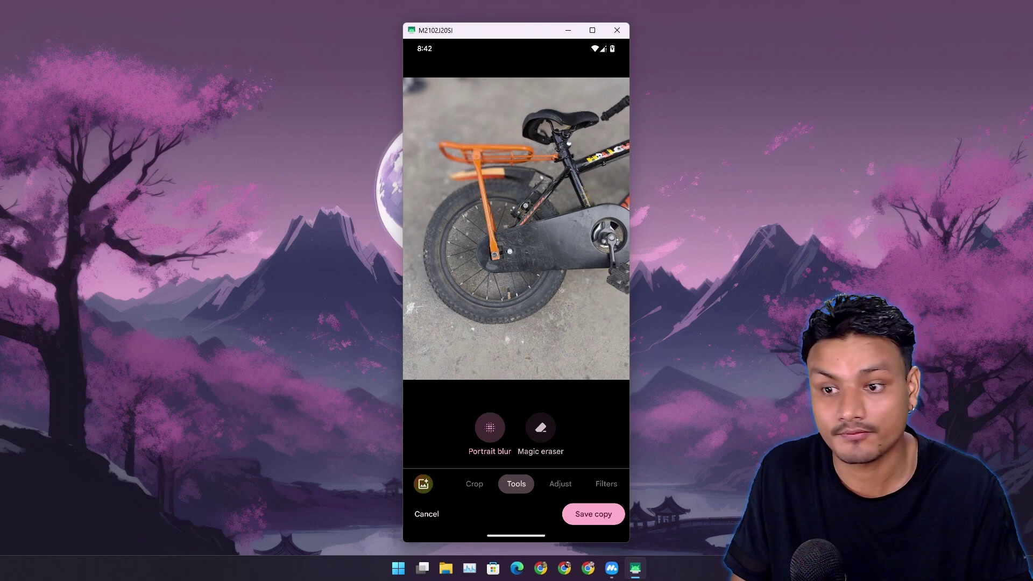
Open Magic eraser on the bicycle photo, leave it, and reopen the photo's editor to start Magic Editor.
left_click(540, 427)
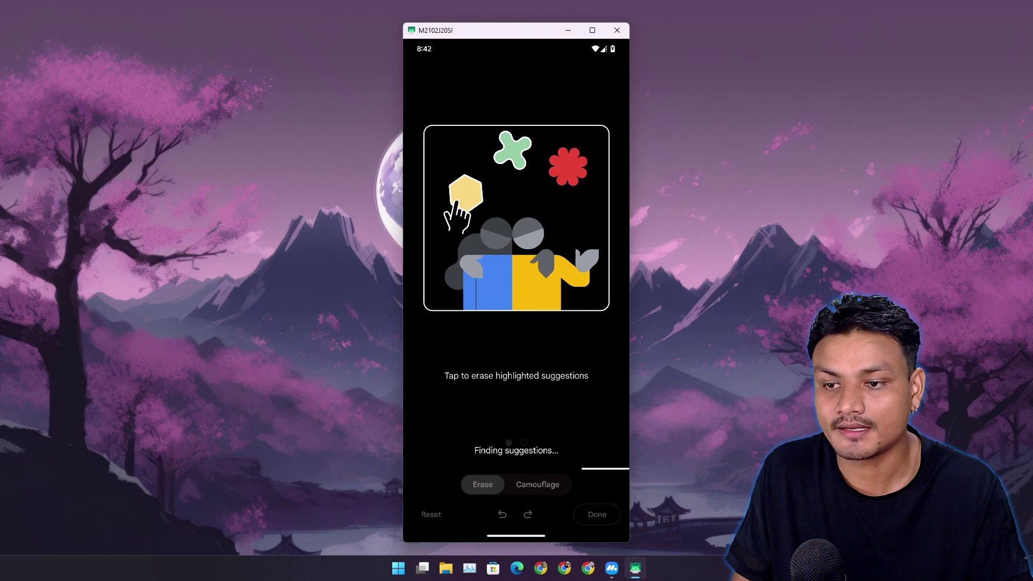
key("alt+h")
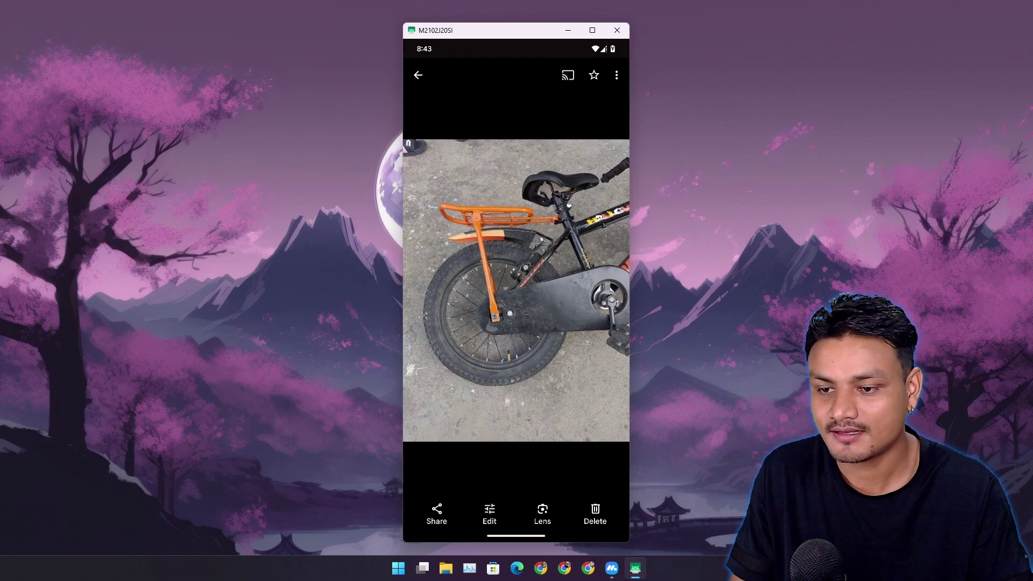
left_click(488, 514)
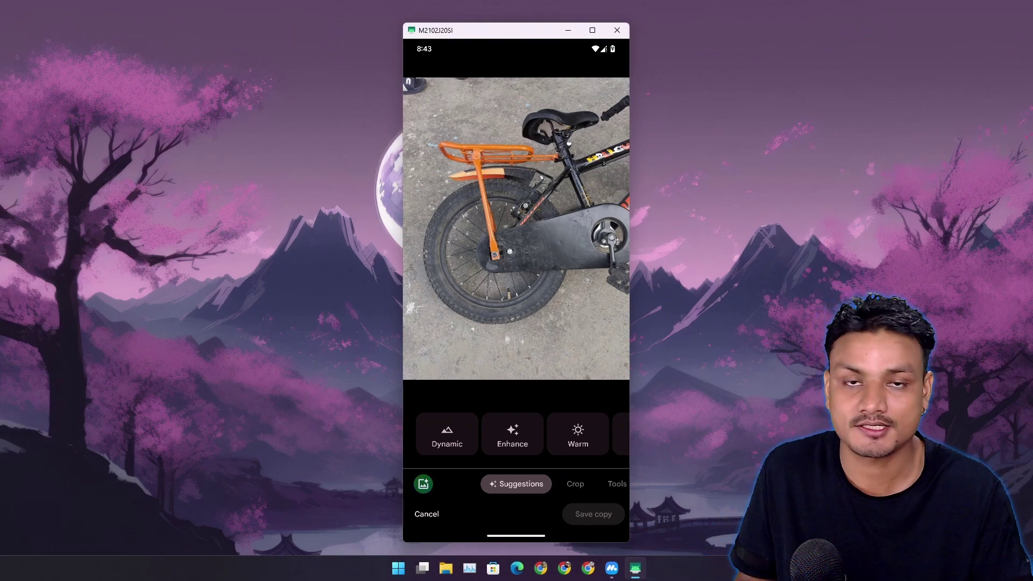
left_click(423, 483)
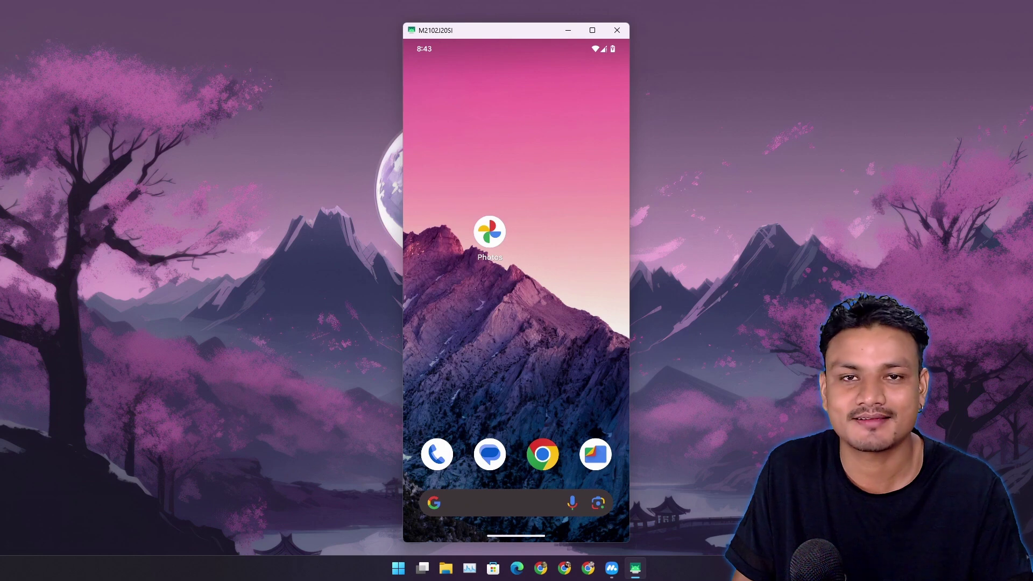
Switch to MuMu Player and open the mountain harbour photo from the Download album in the Google Photos editor.
left_click(568, 30)
left_click(611, 568)
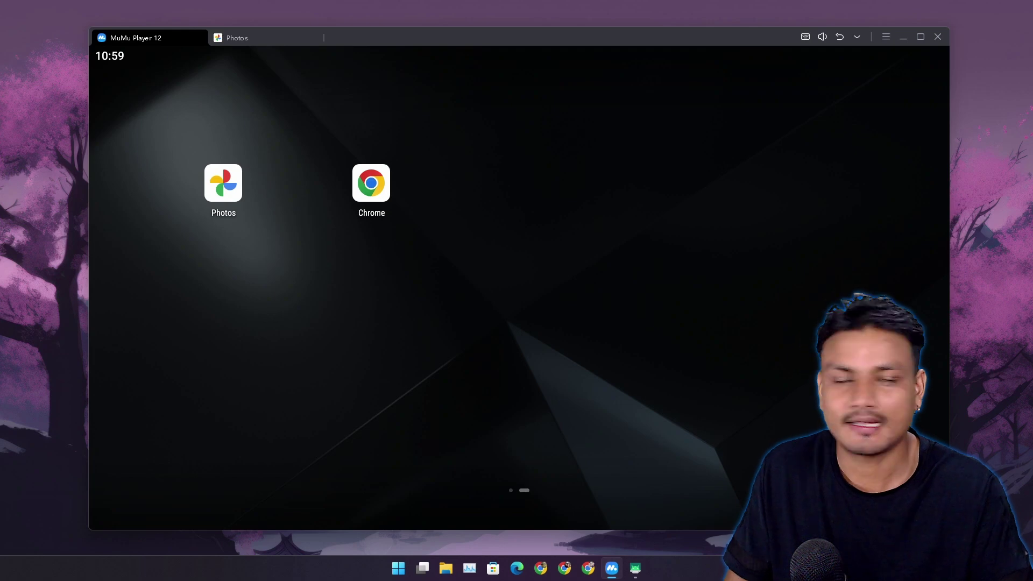
left_click(265, 38)
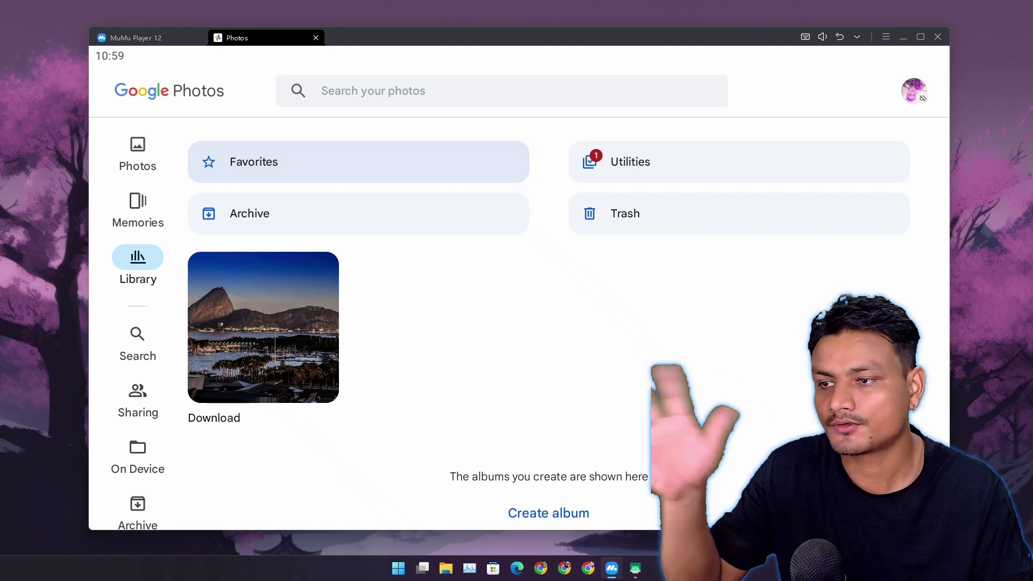
left_click(263, 327)
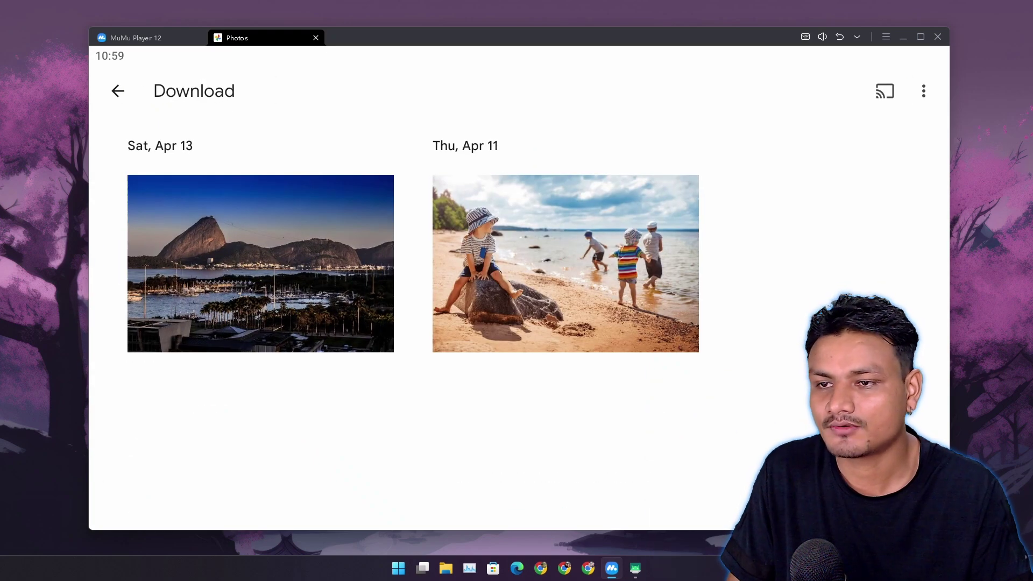
left_click(261, 263)
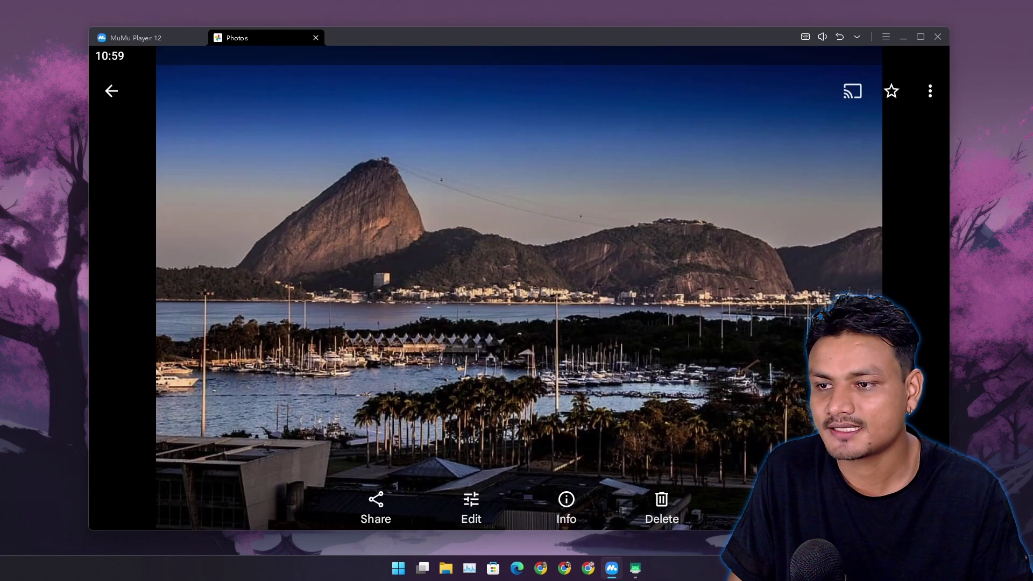
left_click(471, 506)
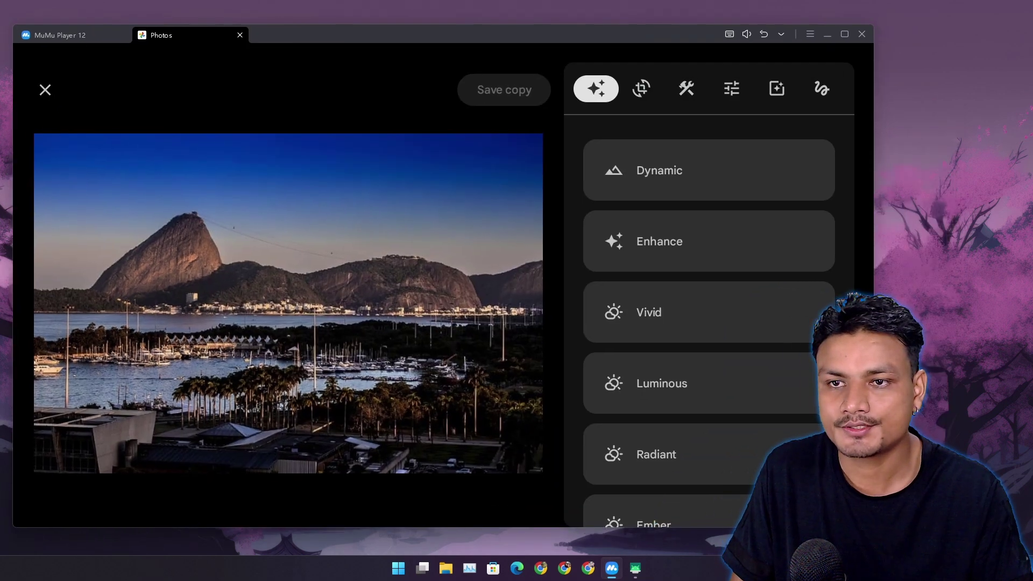
Try the Vivid Sky effect at low strength on the harbour photo and discard the edit.
left_click(685, 88)
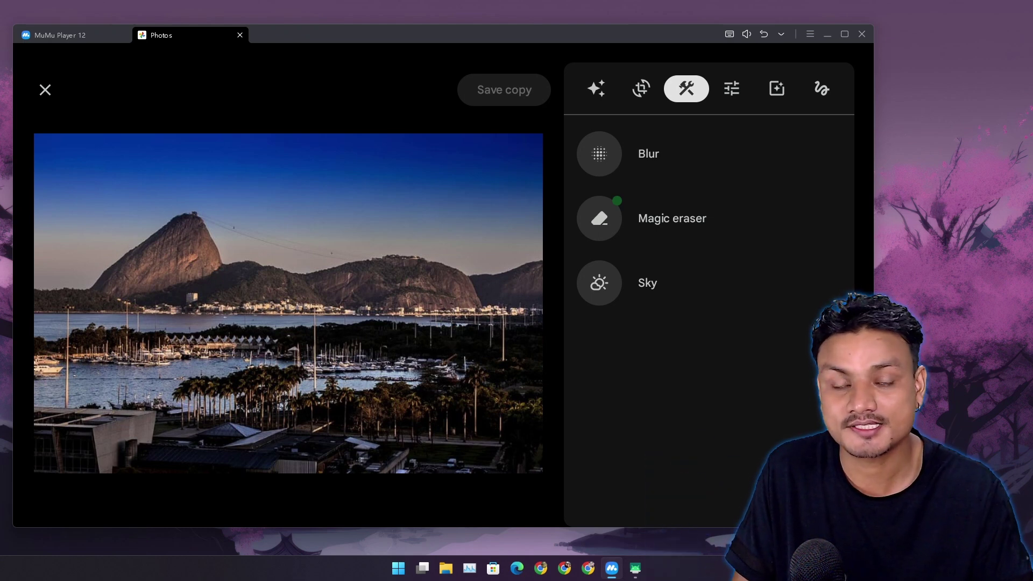
left_click(598, 283)
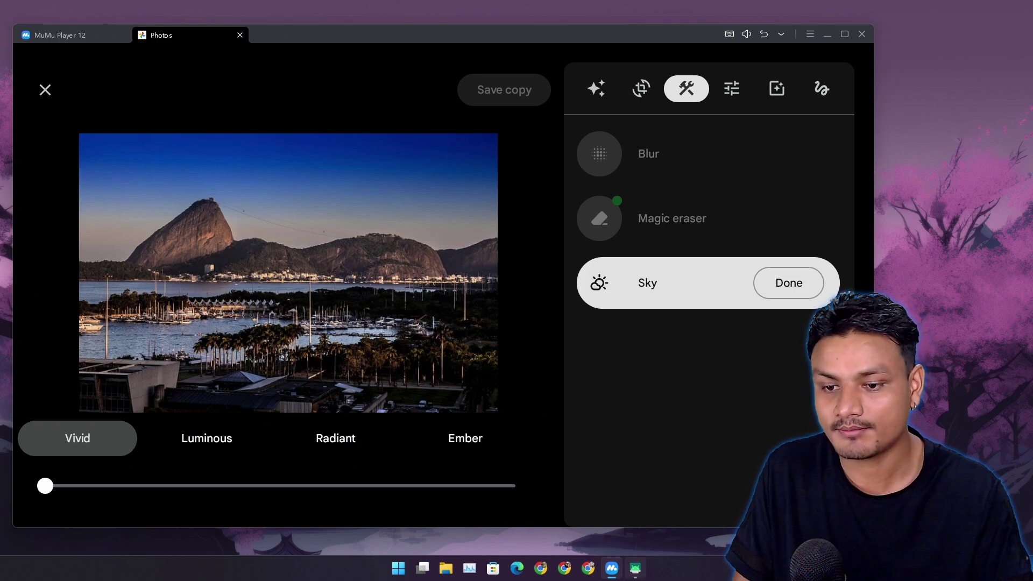
left_click(634, 568)
left_click(568, 30)
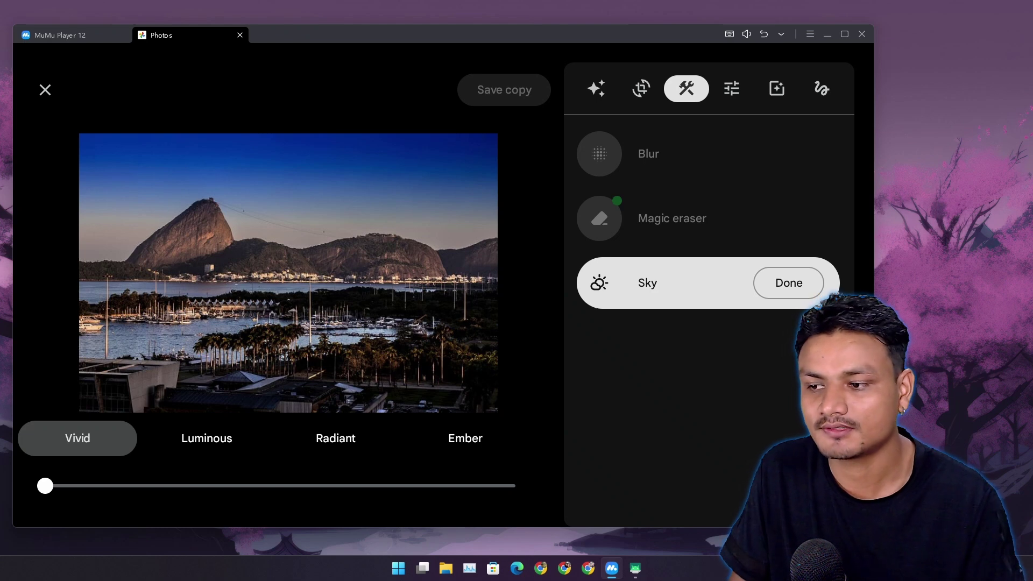
left_click_drag(45, 486, 177, 485)
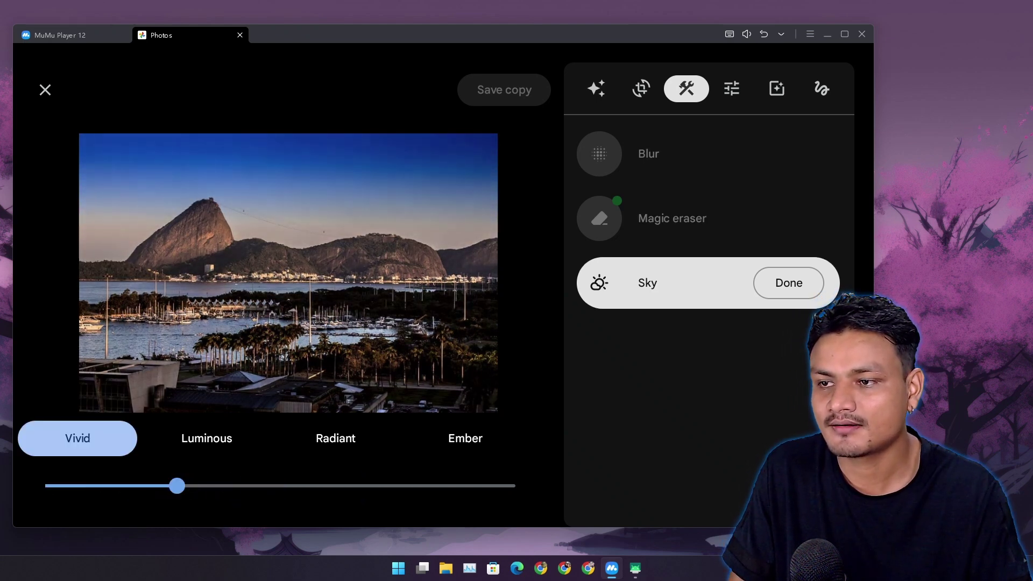
left_click(45, 90)
left_click(610, 331)
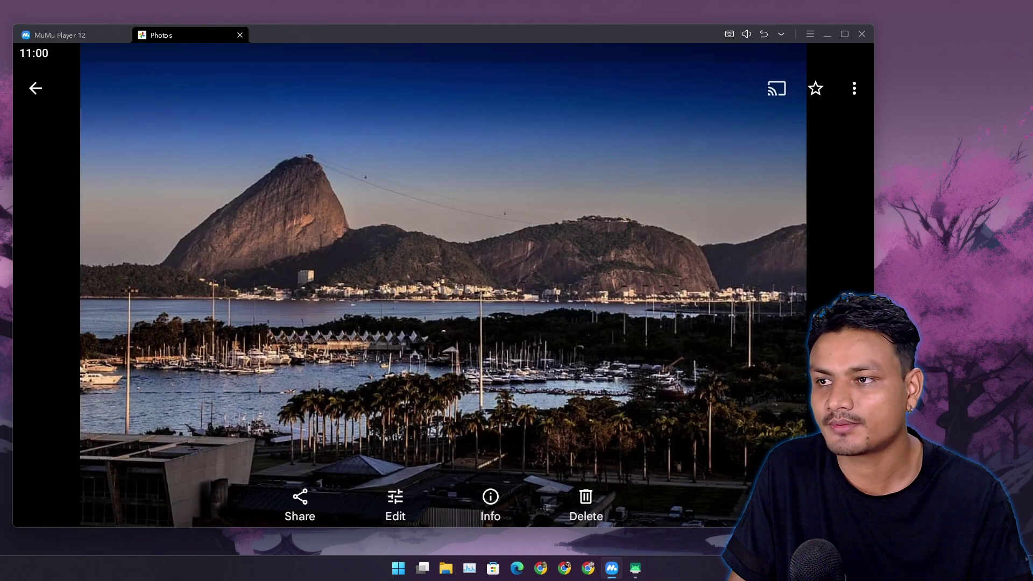
Open the beach photo with the children from the Download album for editing and start the Sky tool.
key("Escape")
left_click(489, 260)
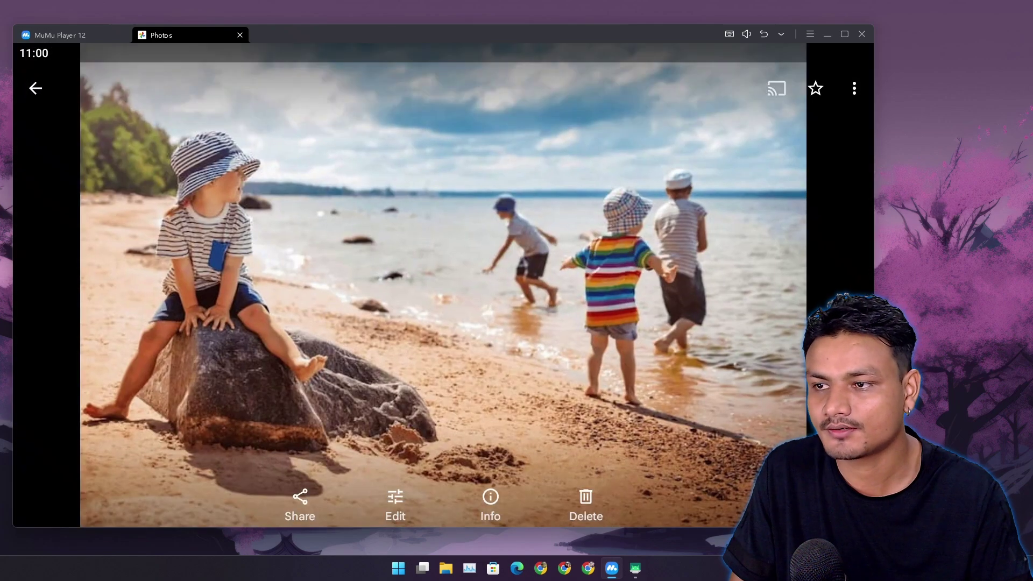
left_click(395, 505)
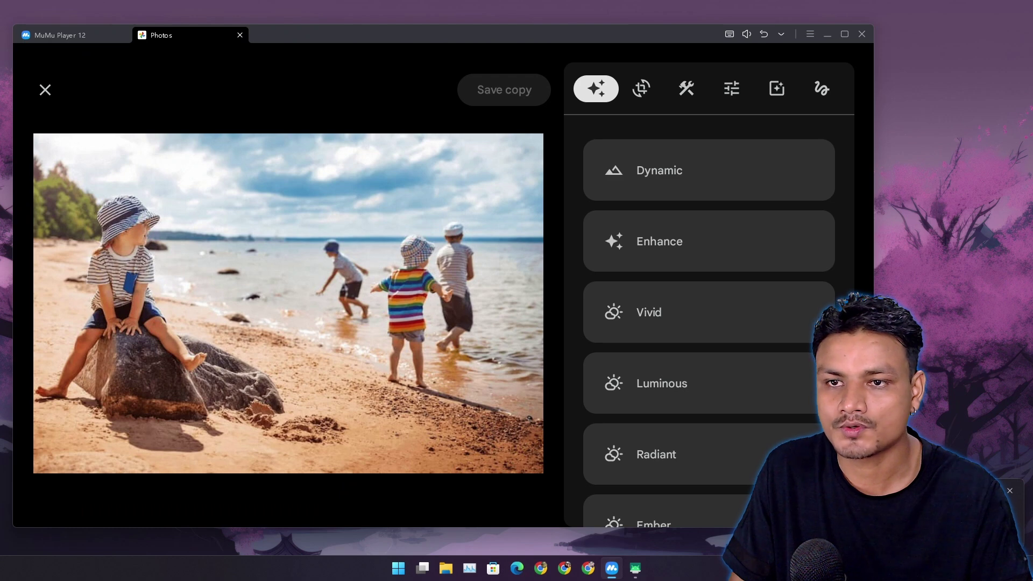
left_click(685, 88)
left_click(598, 283)
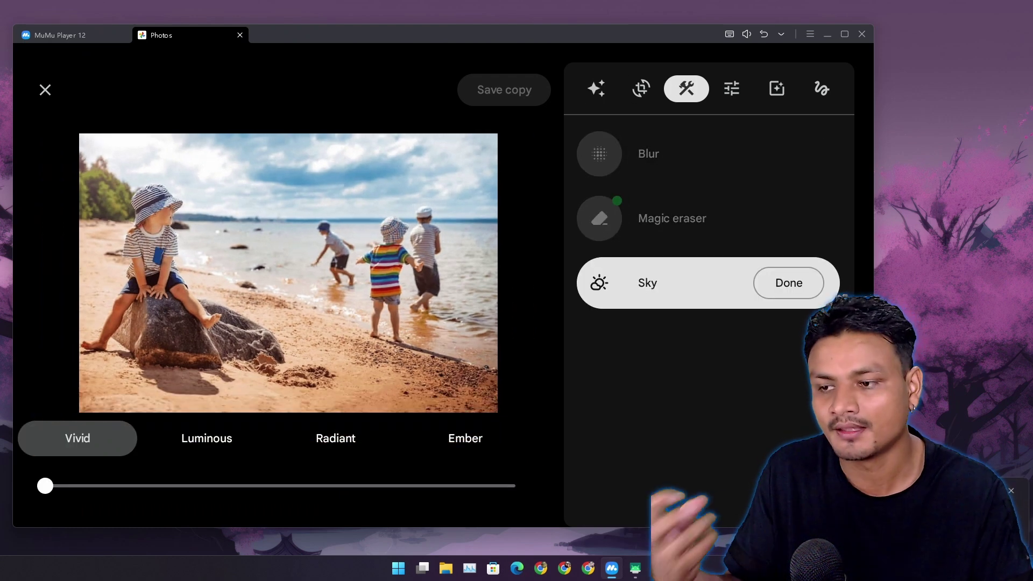
Compare Sky styles including Luminous, Radiant and Afterglow on the beach photo at near-maximum strength and apply the Sky effect.
mouse_move(45, 485)
left_mouse_down()
mouse_move(487, 486)
mouse_move(46, 485)
left_mouse_up()
left_click(207, 438)
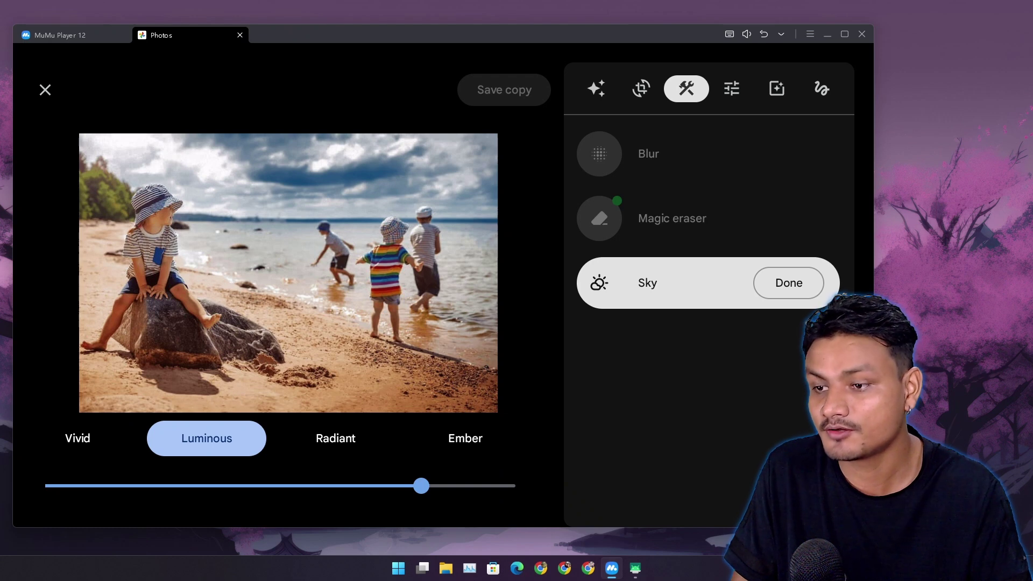
left_click_drag(421, 486, 487, 486)
left_click(335, 438)
left_click(418, 438)
left_click(417, 439)
left_click(418, 439)
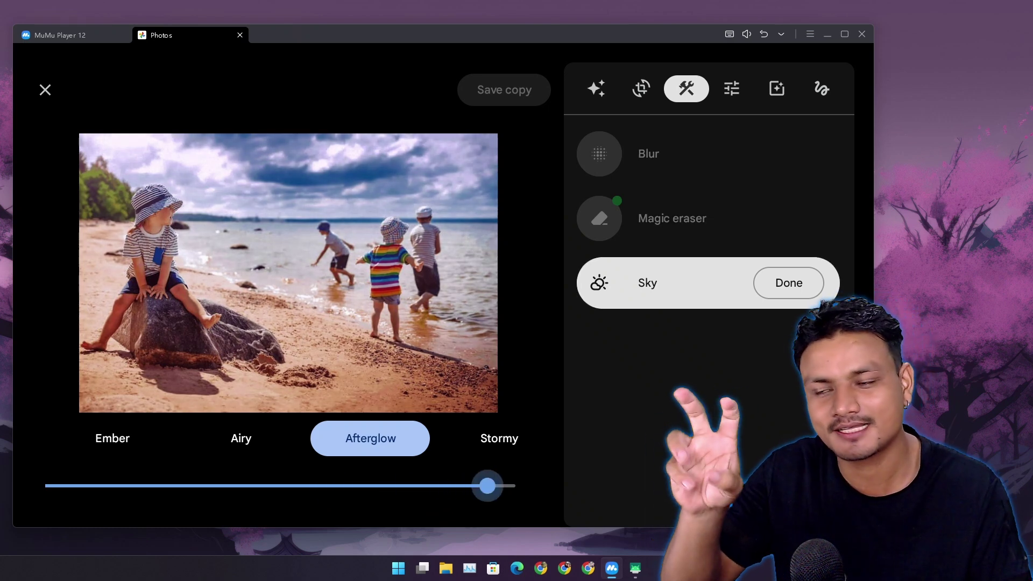
left_click(788, 283)
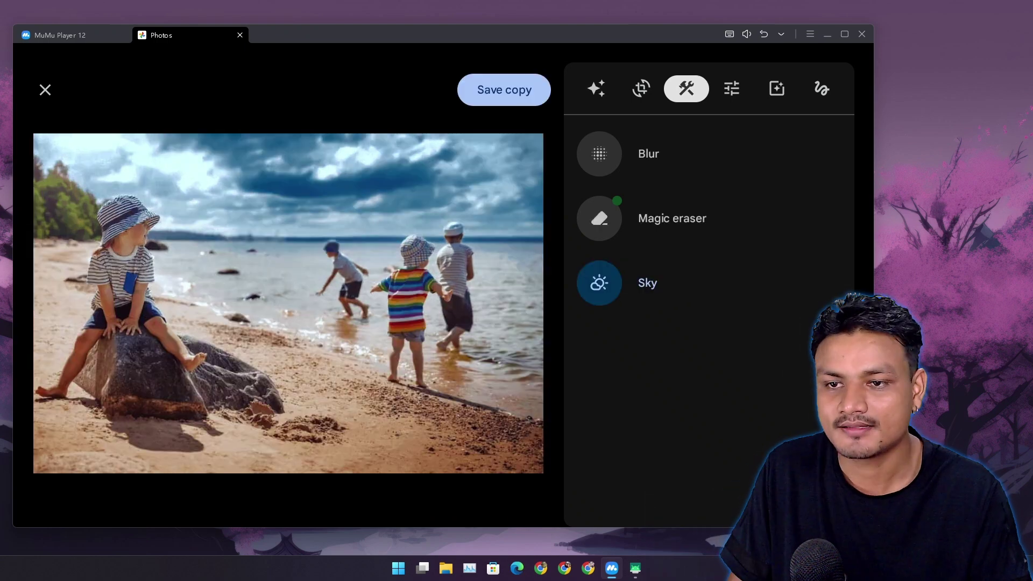
Open the Magic eraser and Blur tools for the beach photo.
left_click(671, 217)
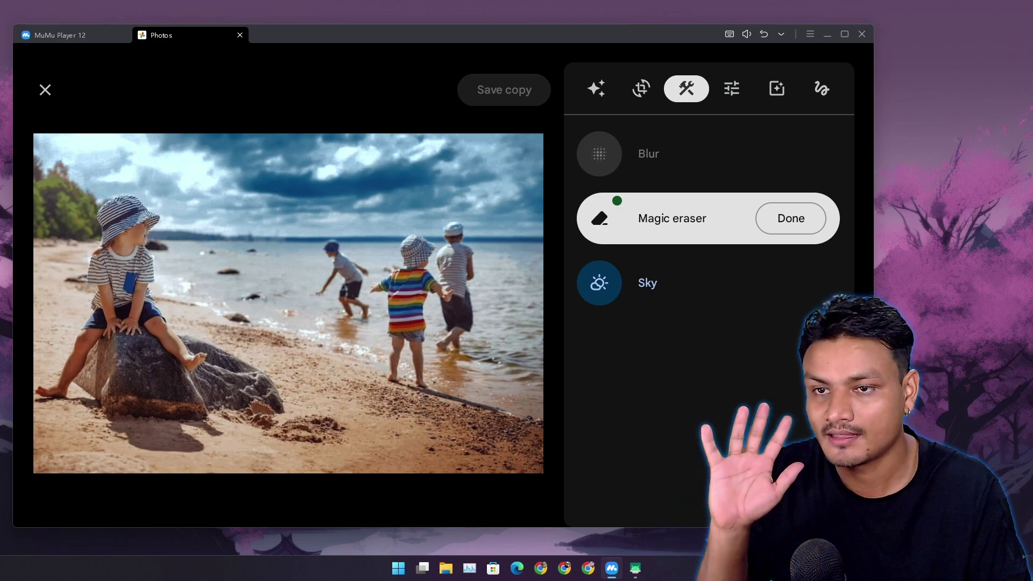
left_click(648, 154)
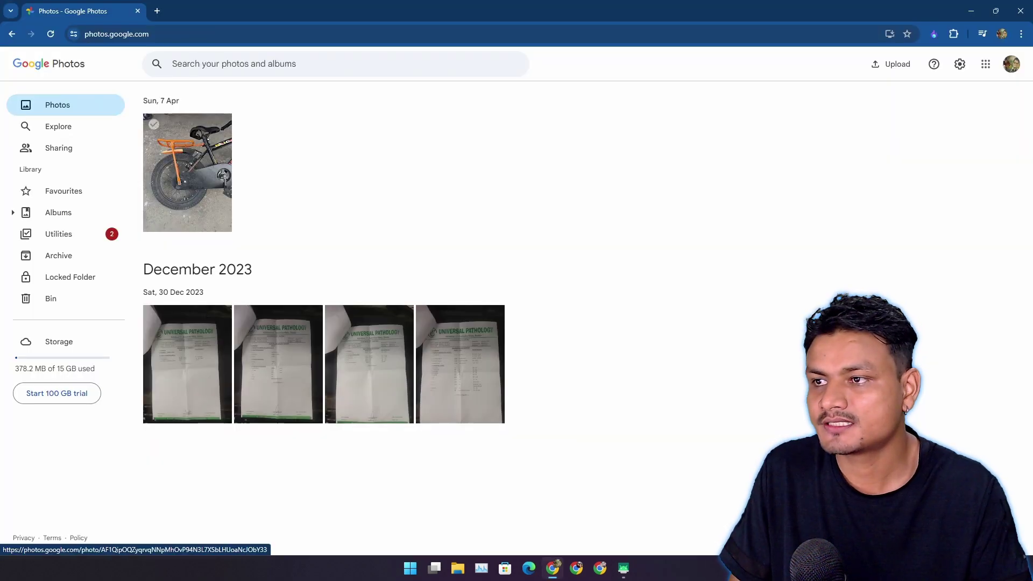
Open the bicycle photo dated Sun, 7 Apr in the web editor and try the Enhance and Dynamic suggestions.
left_click(187, 172)
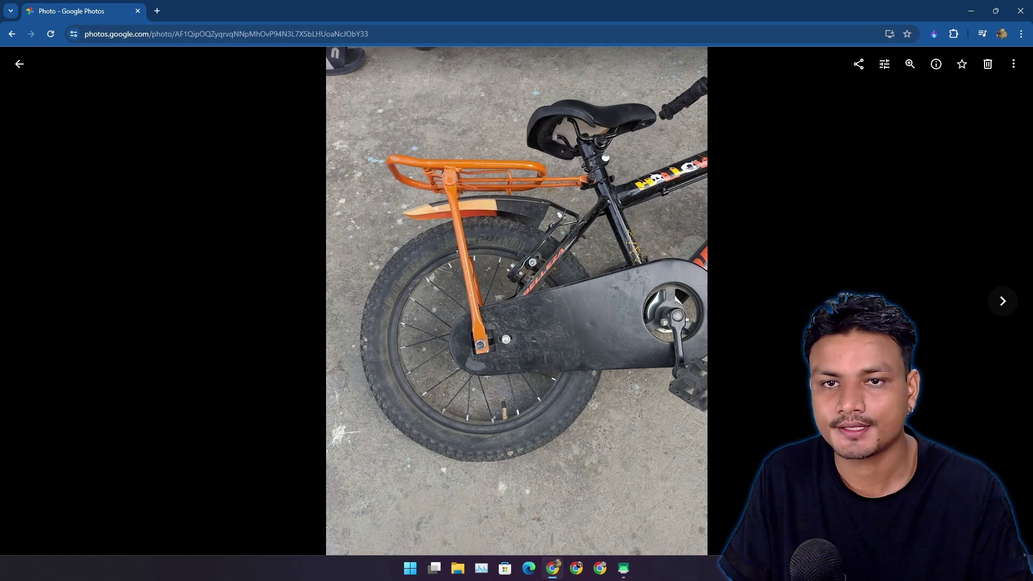
left_click(884, 64)
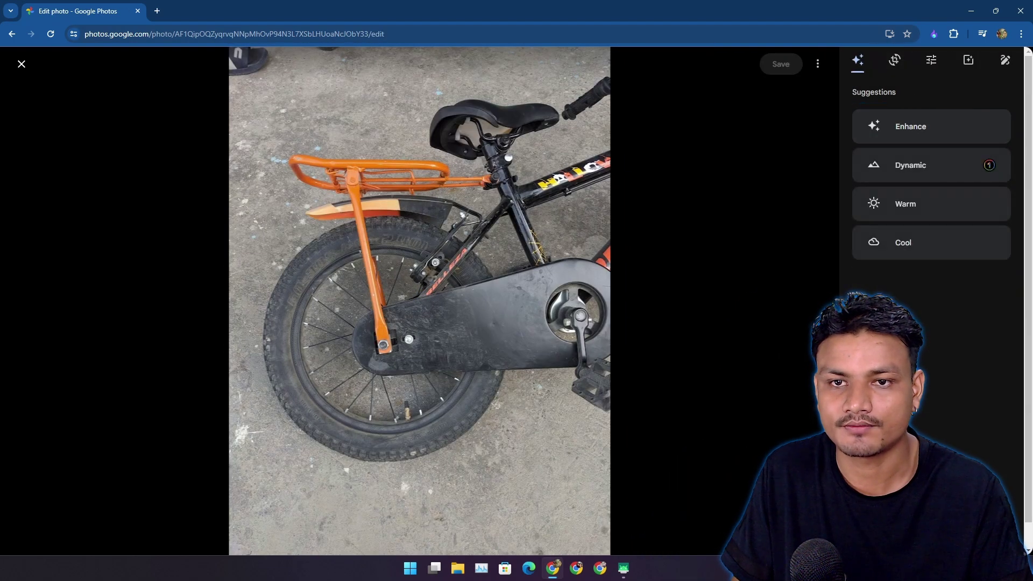
left_click(931, 126)
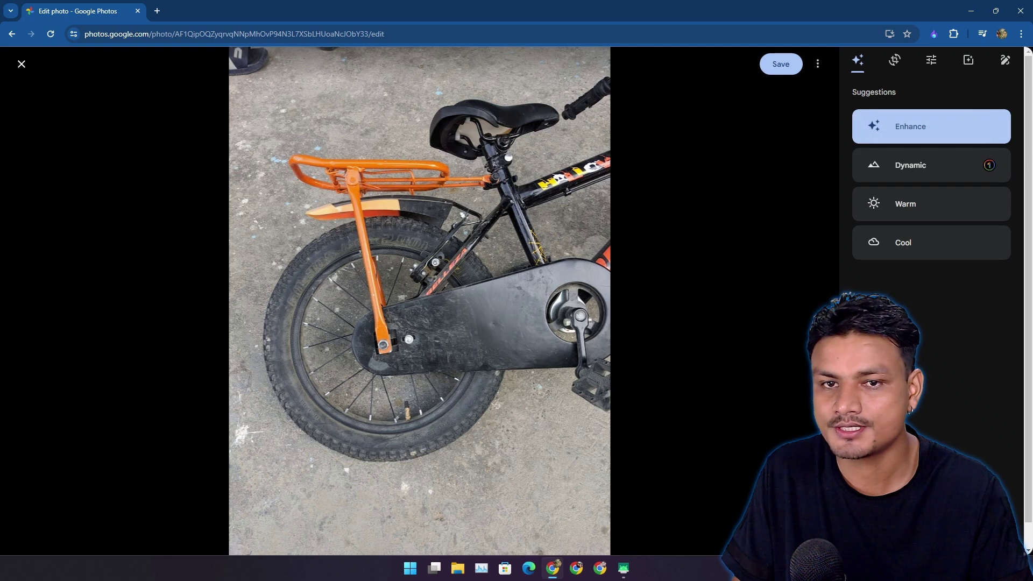
left_click(931, 165)
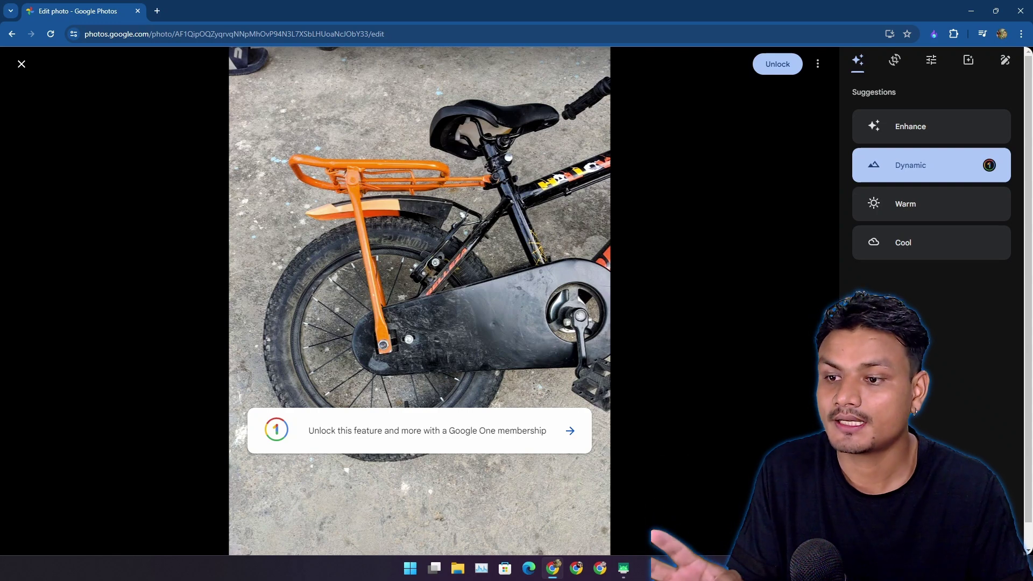
Switch to the phone emulator, open the bicycle photo for editing in its Photos app and apply the Dynamic suggestion.
left_click(623, 568)
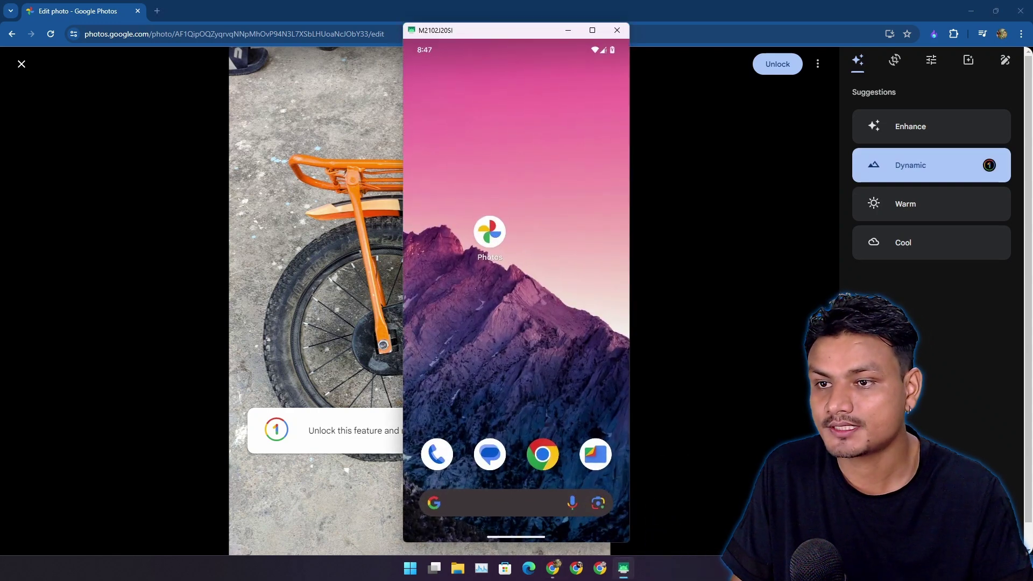
left_click(489, 231)
left_click(430, 159)
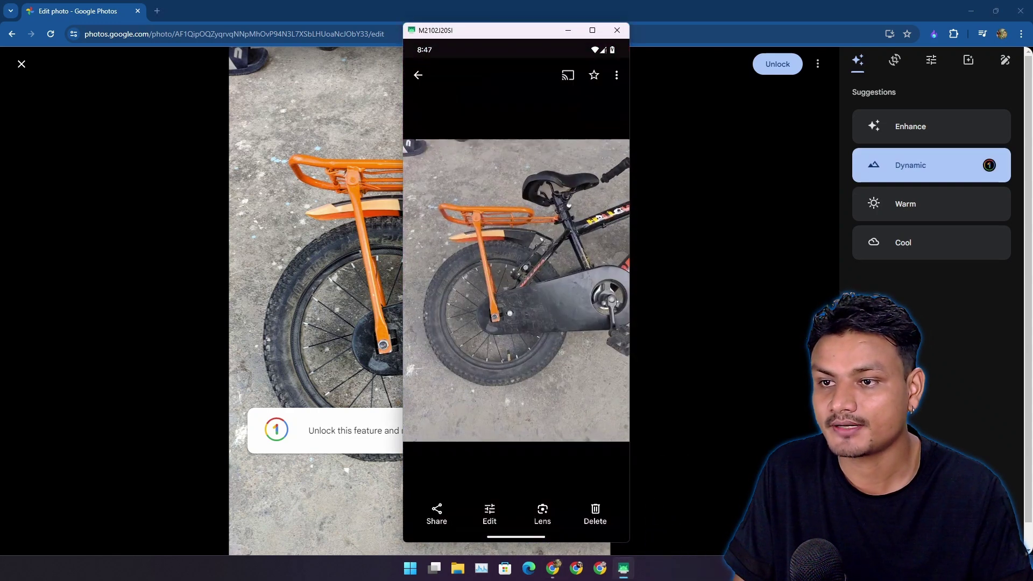
left_click(490, 514)
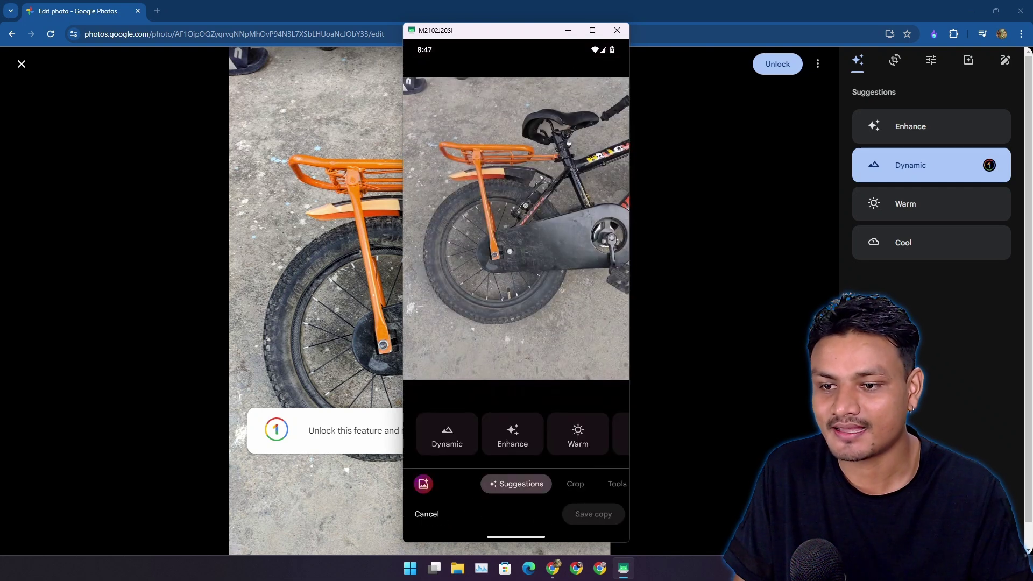
left_click(446, 434)
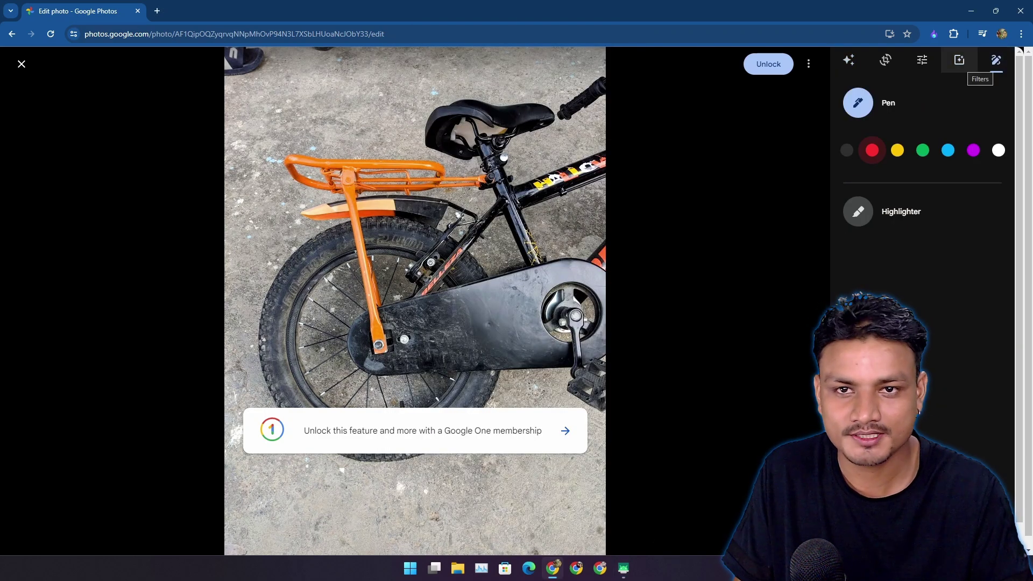
Look through the filters, light and colour adjustments, crop tools and suggestions for the bicycle photo in the web editor.
left_click(959, 60)
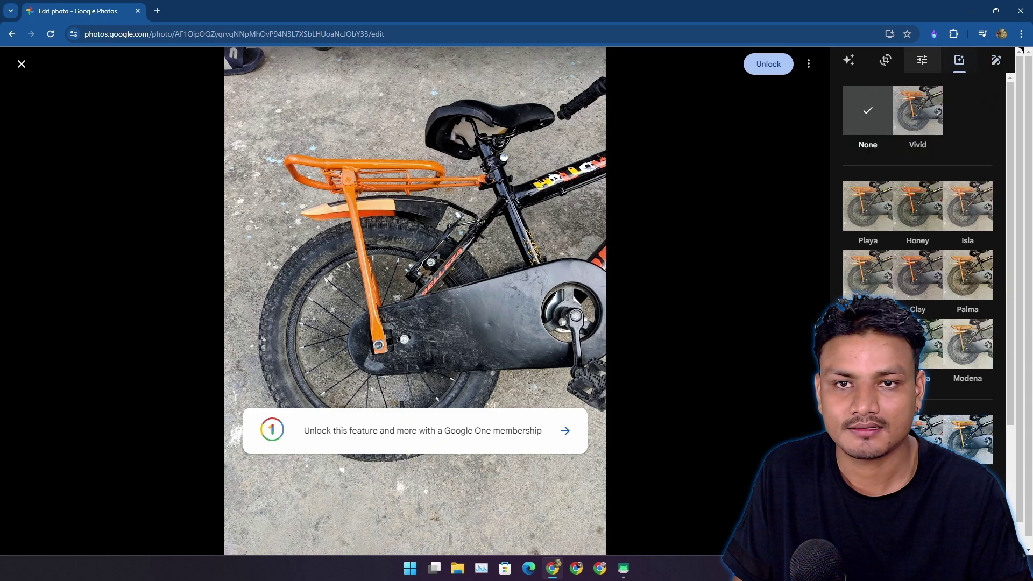
left_click(922, 59)
scroll(917, 242, "down", 5)
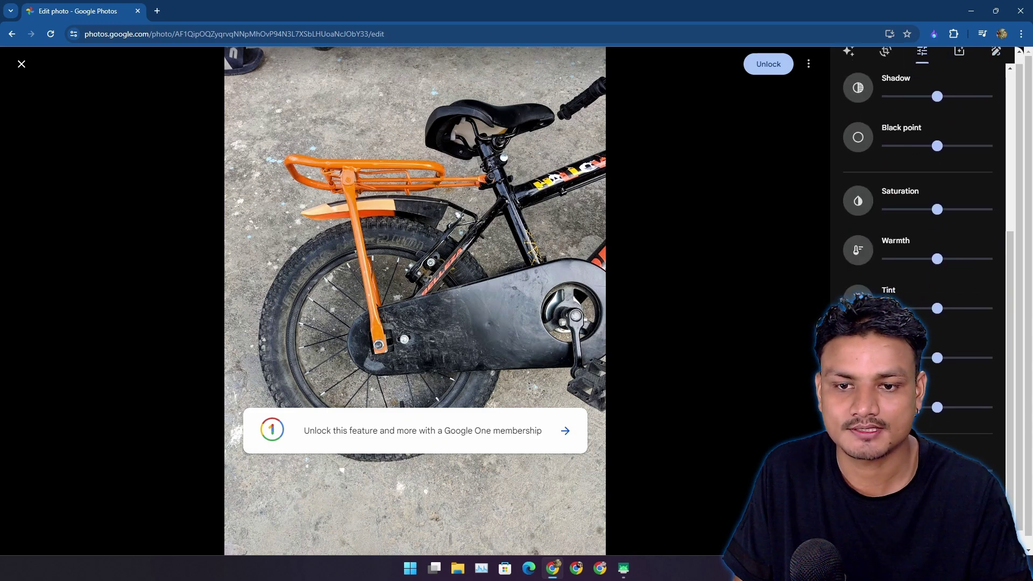
scroll(917, 242, "up", 5)
left_click(885, 59)
left_click(848, 60)
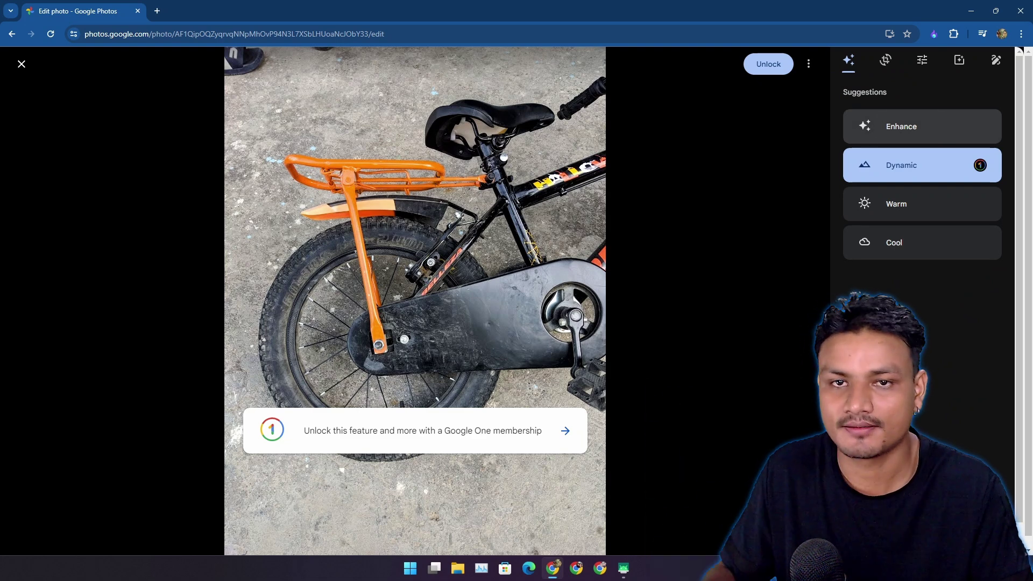
Apply the Enhance suggestion to the bicycle photo, and close the browser window without saving the edit.
left_click(921, 127)
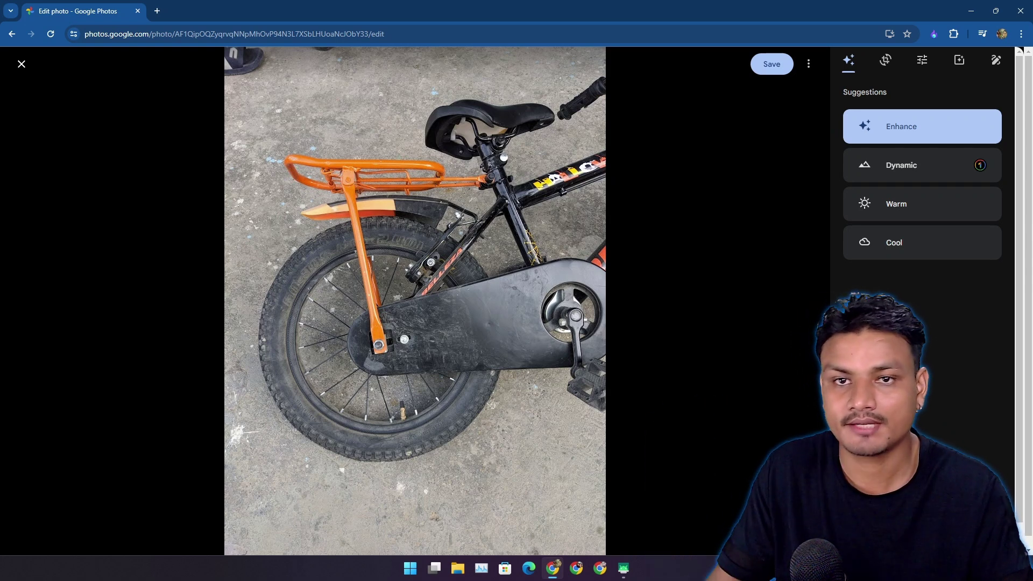
left_click(1020, 11)
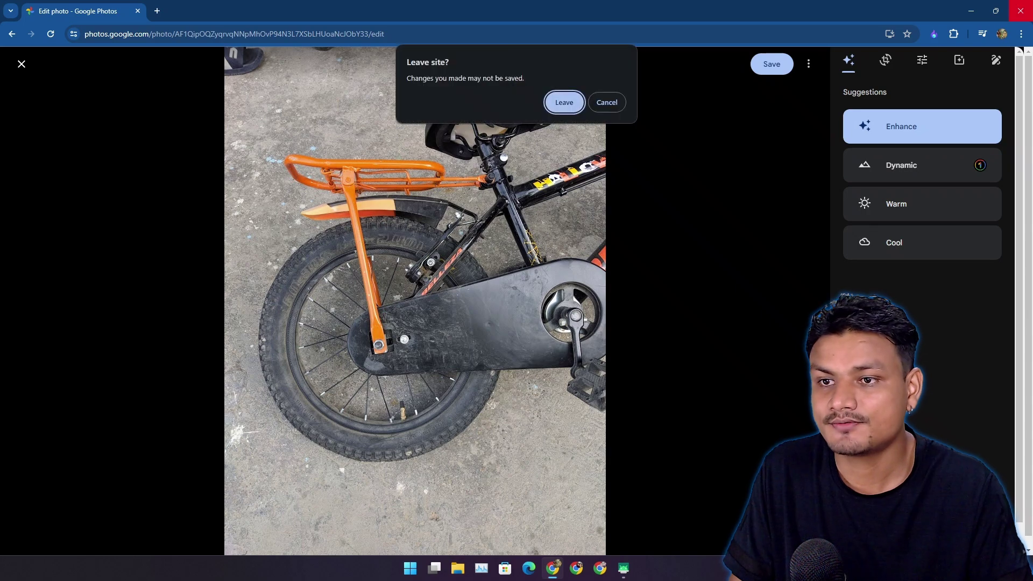
key("Return")
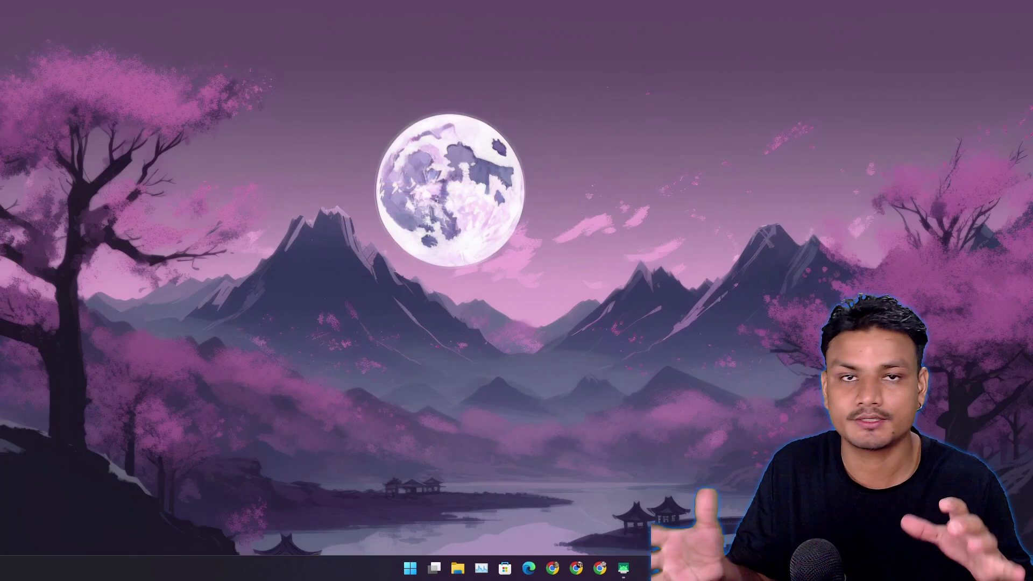